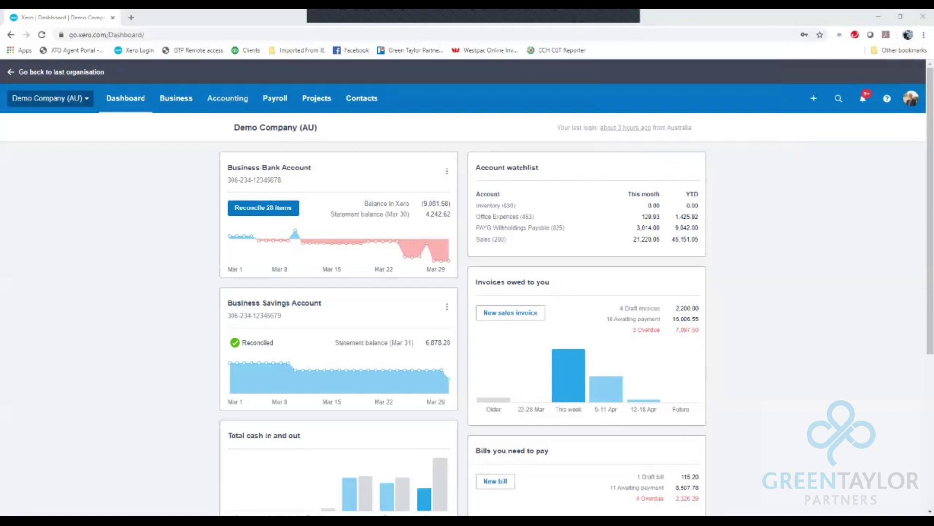
Open the organisation's chart of accounts from the advanced accounting settings.
left_click(227, 98)
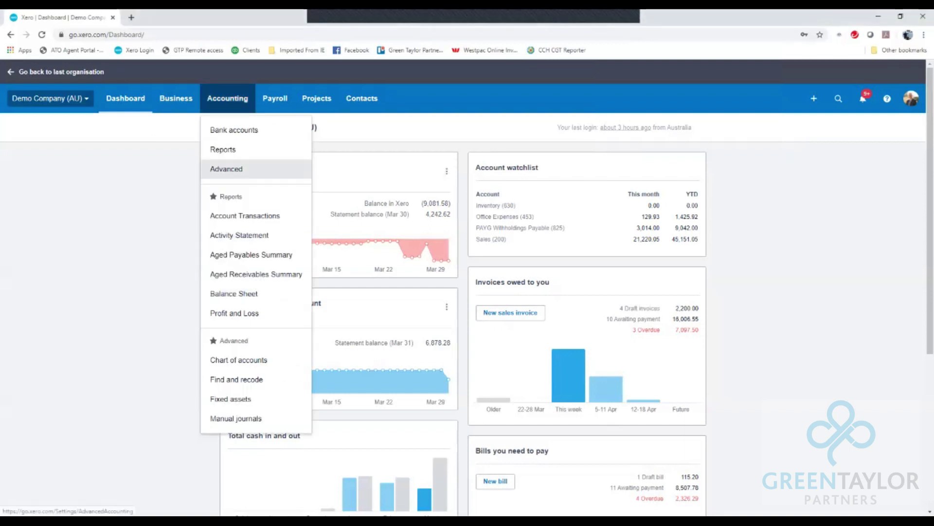
left_click(240, 168)
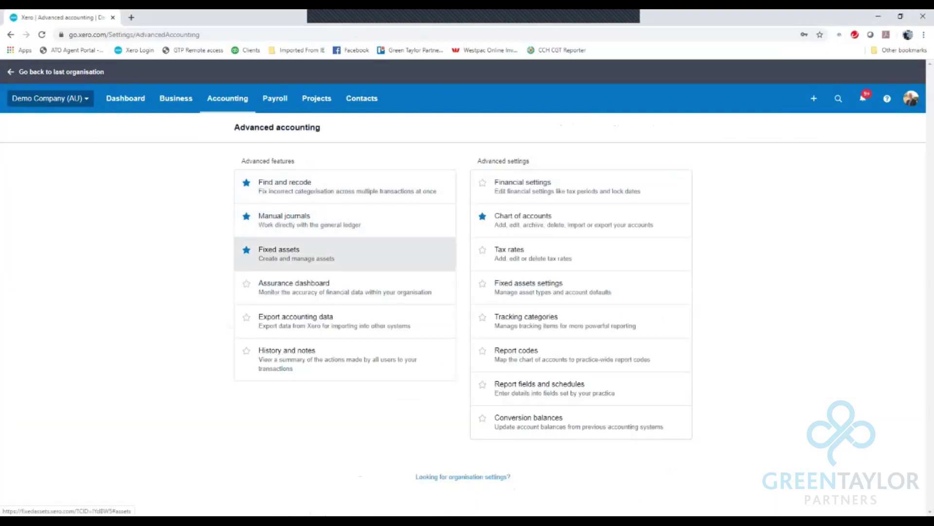
left_click(523, 216)
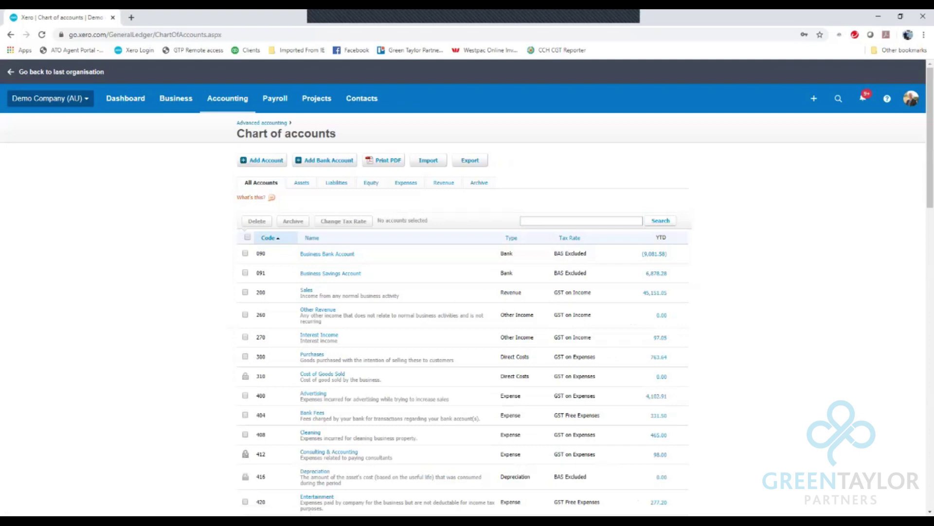
Start a new account in the chart of accounts with the account type Other Income.
left_click(263, 160)
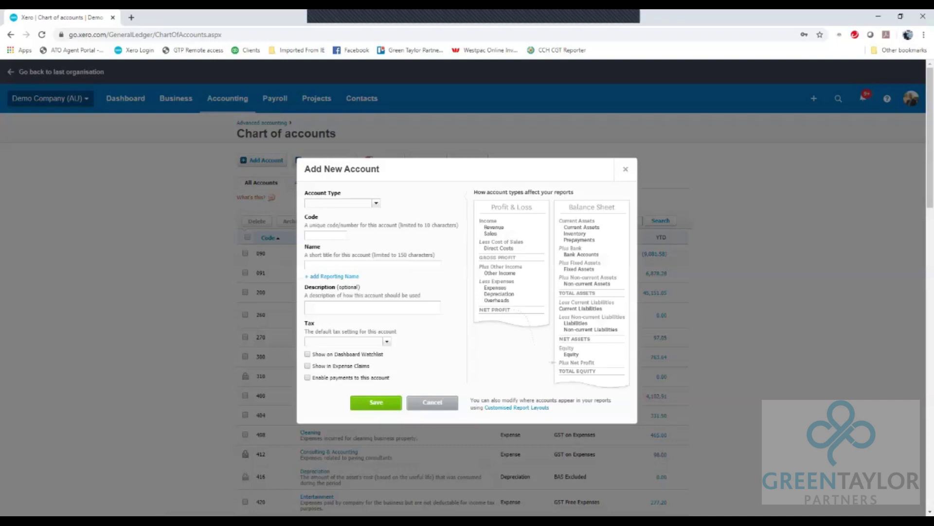
left_click(375, 203)
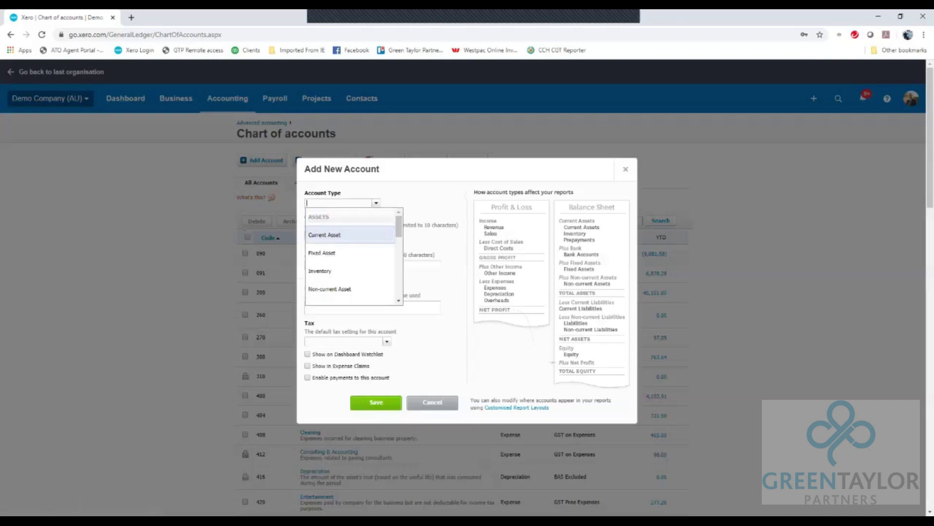
scroll(350, 258, "down", 5)
scroll(350, 287, "down", 5)
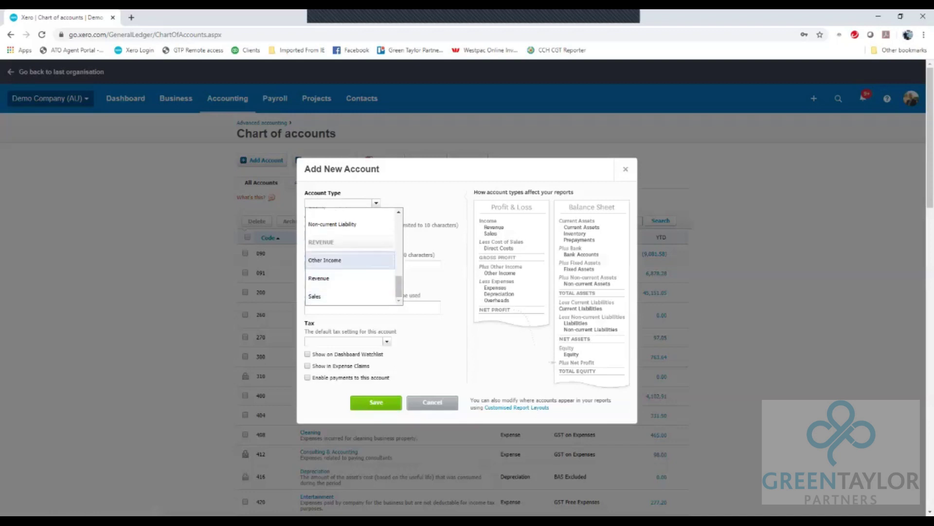
left_click(349, 260)
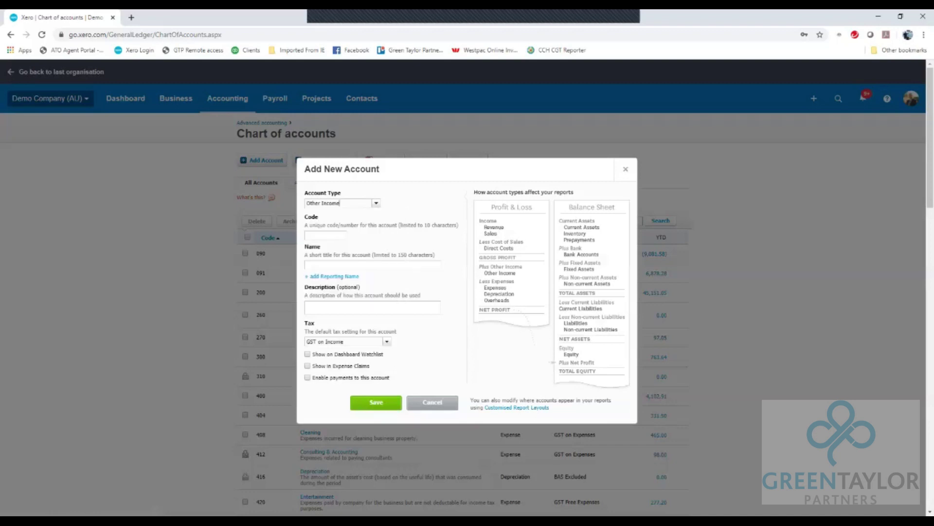
Give the new account the code 205 and the name "Government Grants - JobKeeper".
left_click(325, 235)
type("205")
left_click(373, 265)
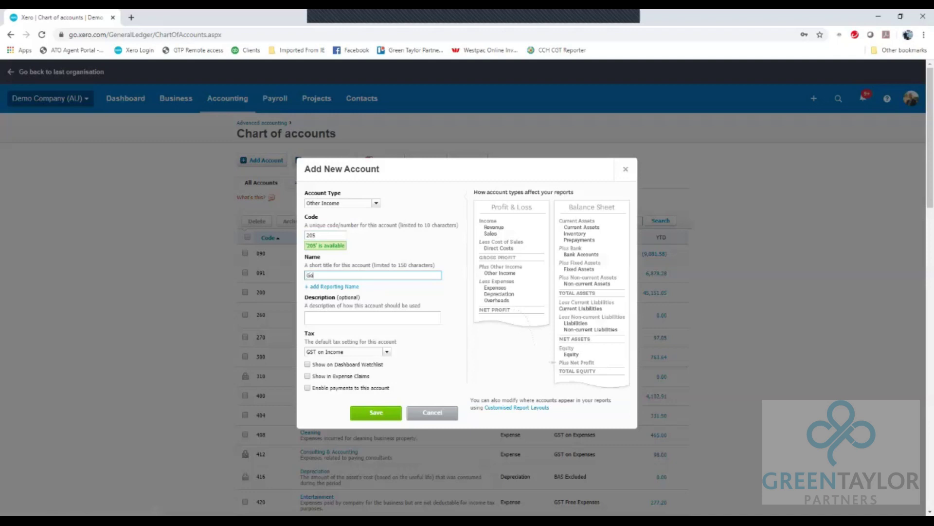
type("Government ")
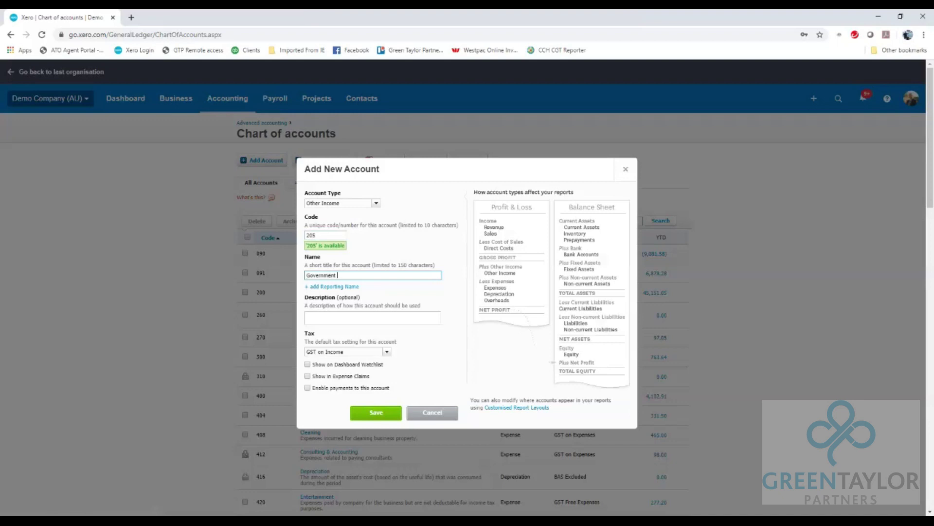
type("Grants")
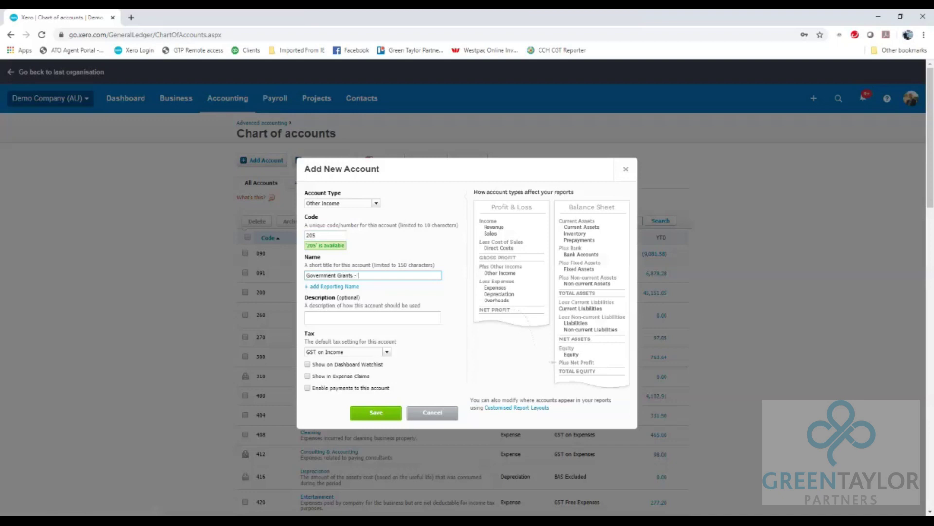
type(" - JobKeeper")
Set the new account's default tax to BAS Excluded and save the account.
left_click(386, 351)
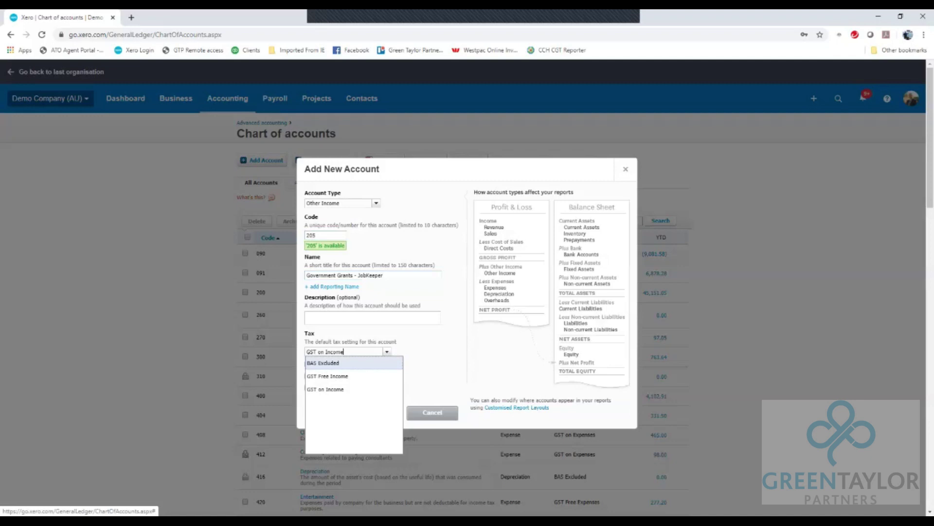
key("Return")
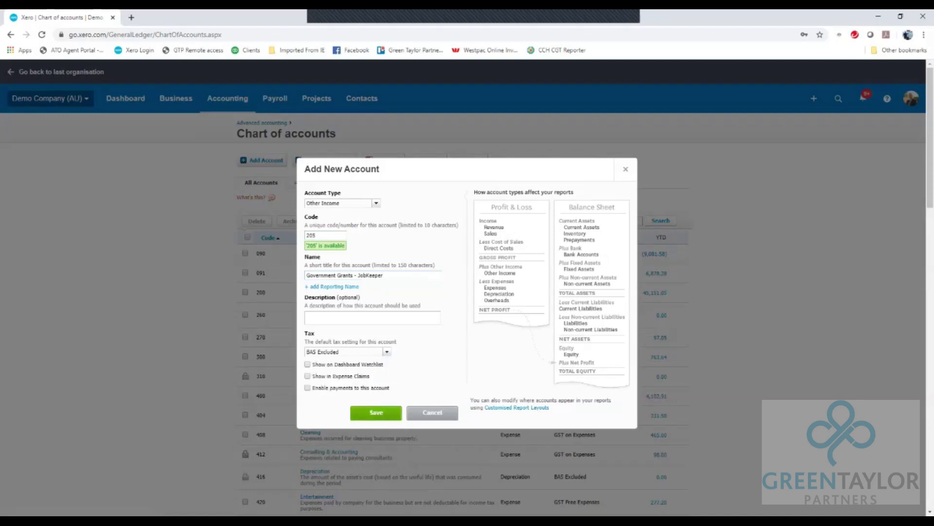
left_click(376, 412)
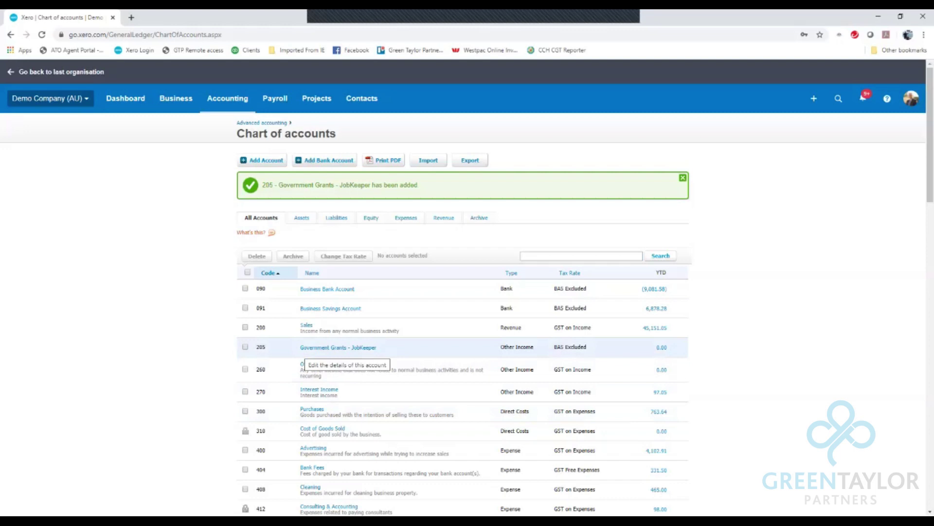
Return to the dashboard and open the pay items in the organisation's payroll settings.
left_click(125, 98)
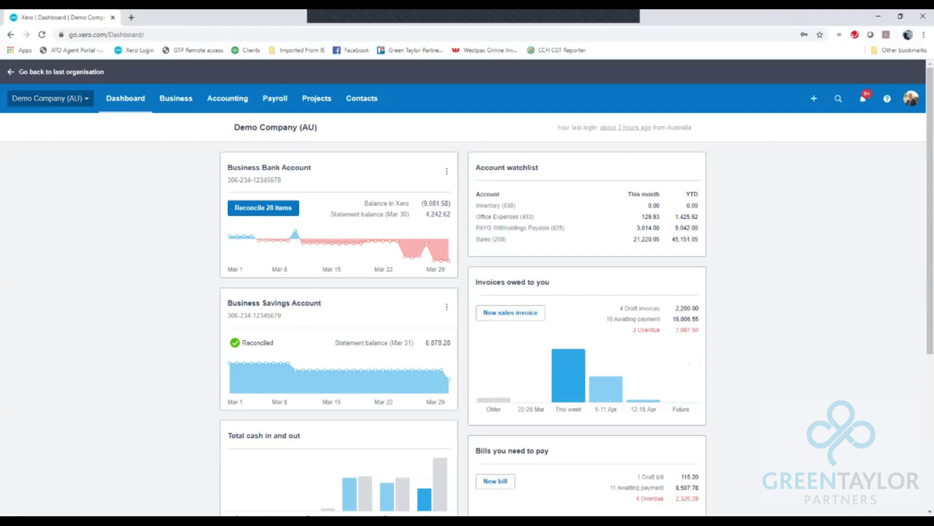
left_click(50, 99)
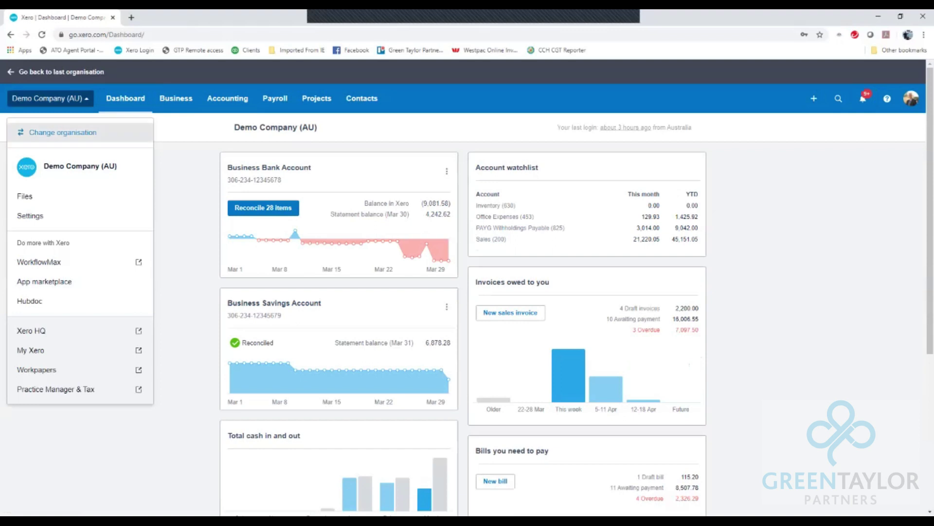
left_click(31, 215)
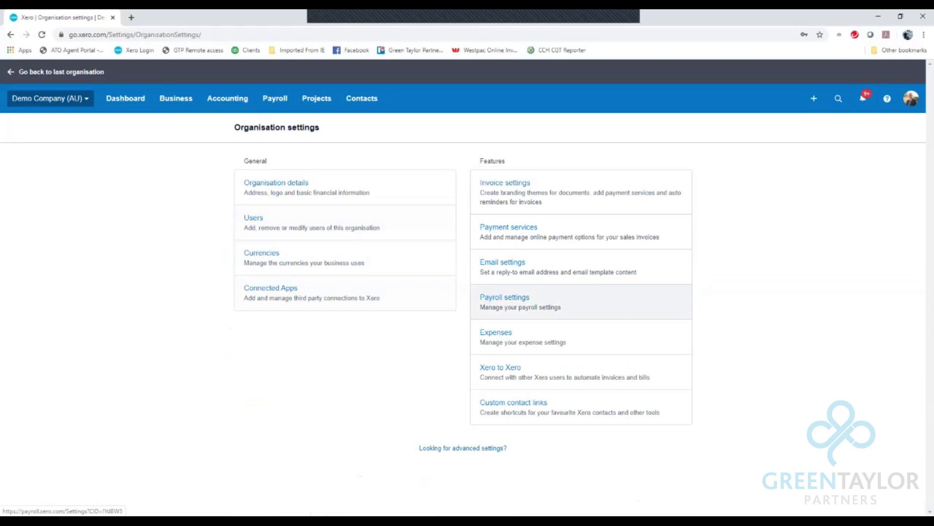
left_click(505, 297)
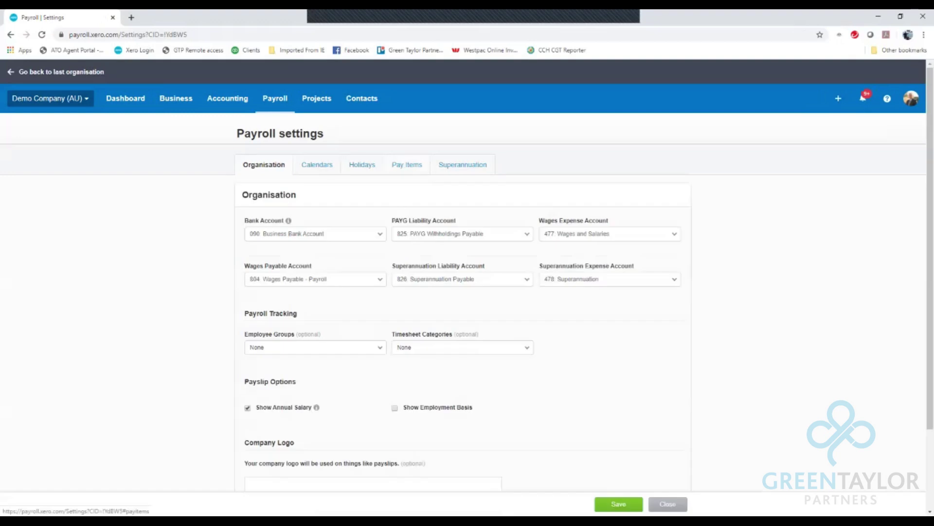
left_click(407, 164)
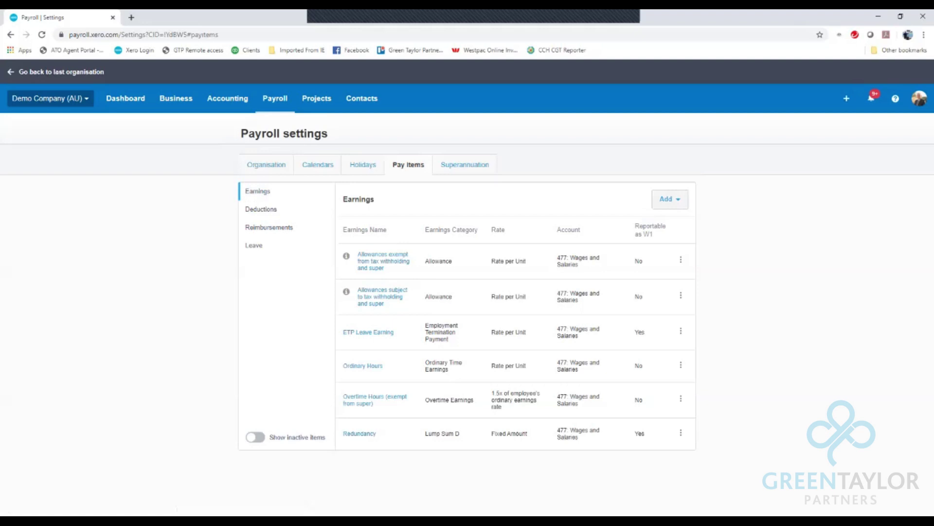
Start a new Ordinary Time Earnings pay item with "JobKeeper Payment" as both the earnings name and the display name.
left_click(670, 199)
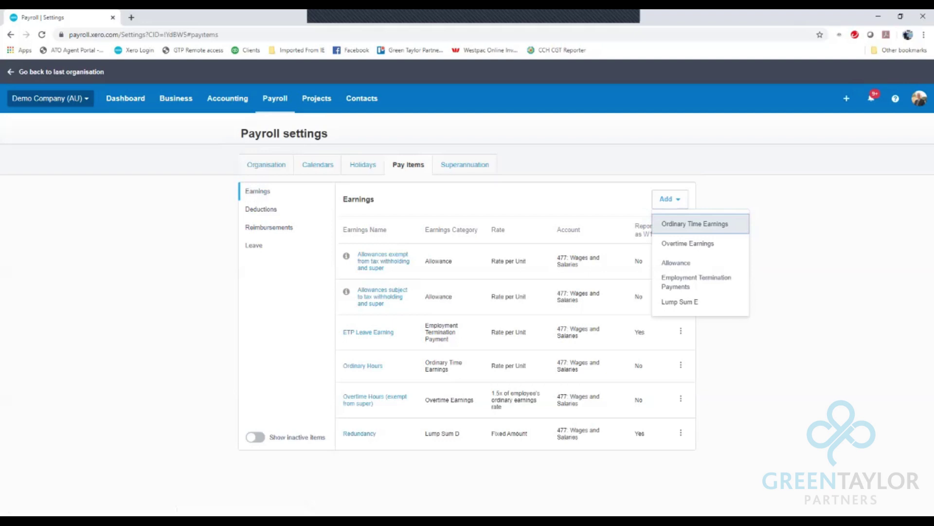
left_click(695, 223)
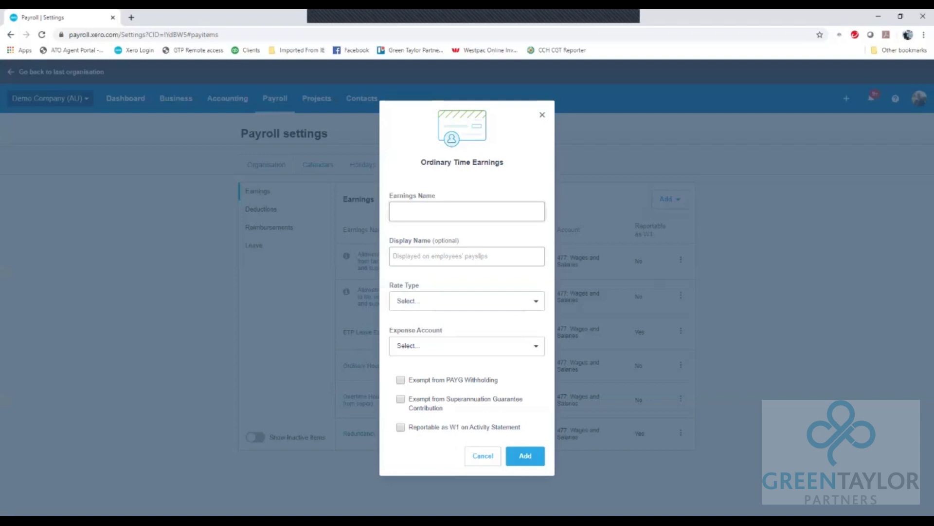
type("JobKeeper Payment")
left_click(393, 256)
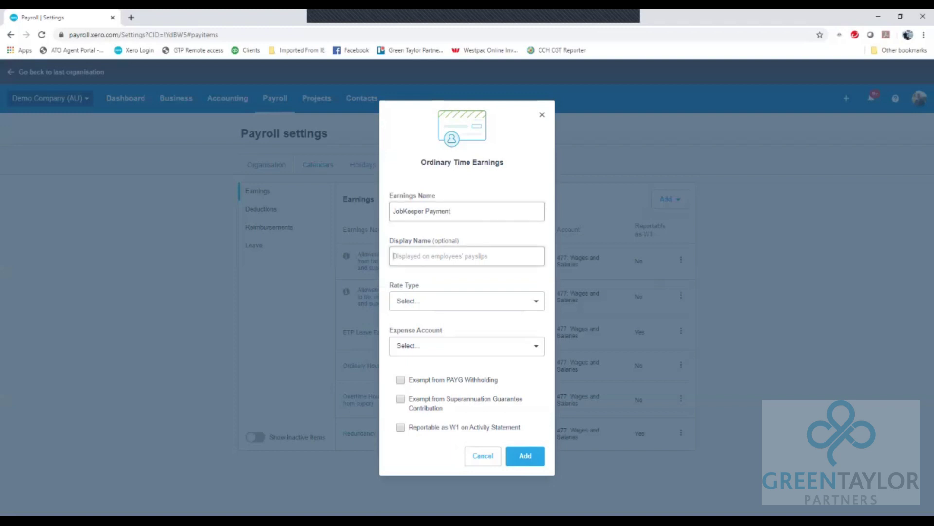
type("JobKeeper Payment")
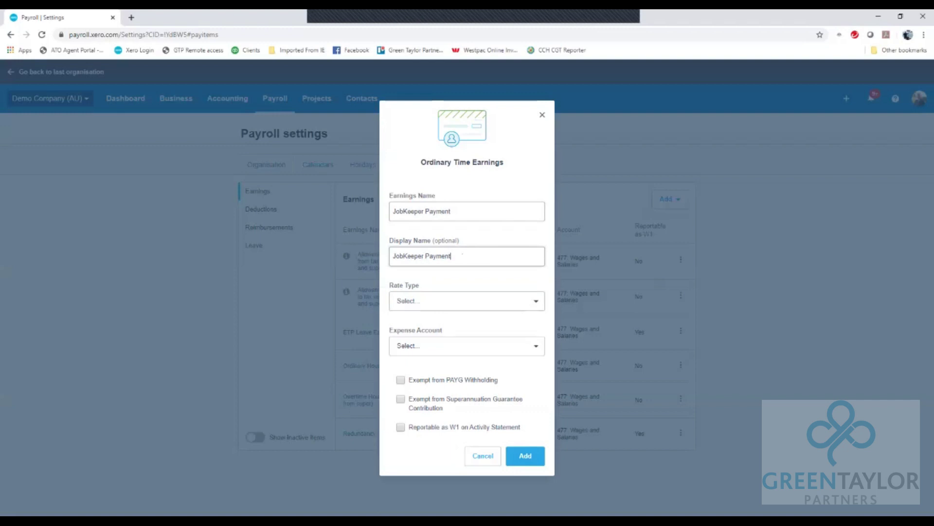
Set the pay item's rate type to Fixed Amount with an amount of $1,500.
left_click(467, 301)
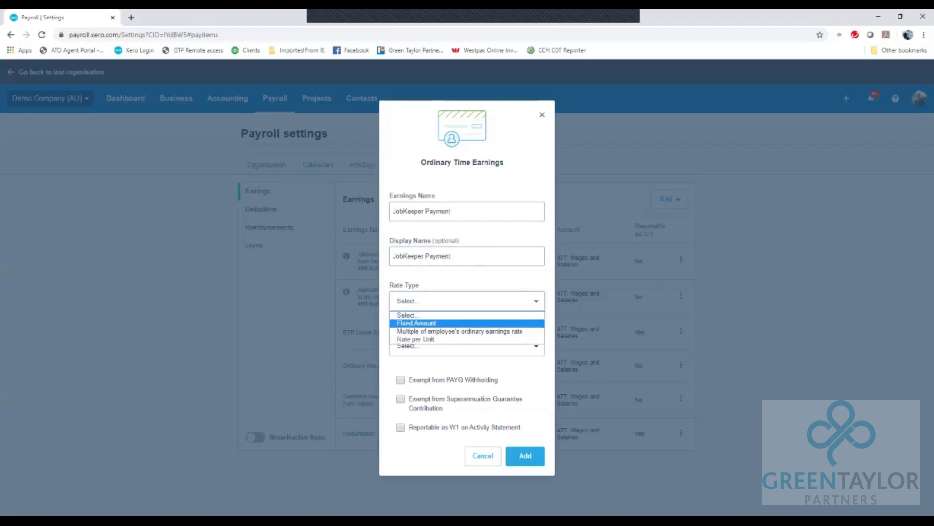
left_click(416, 324)
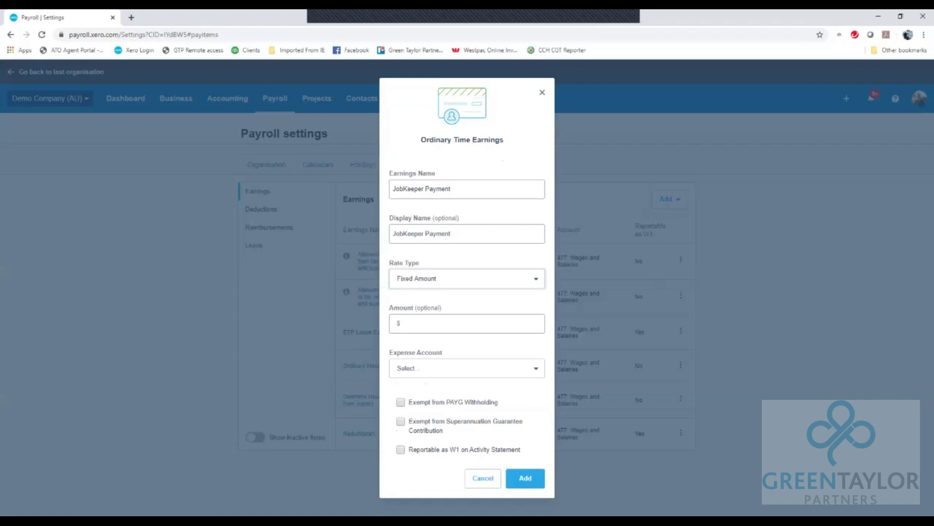
left_click(410, 323)
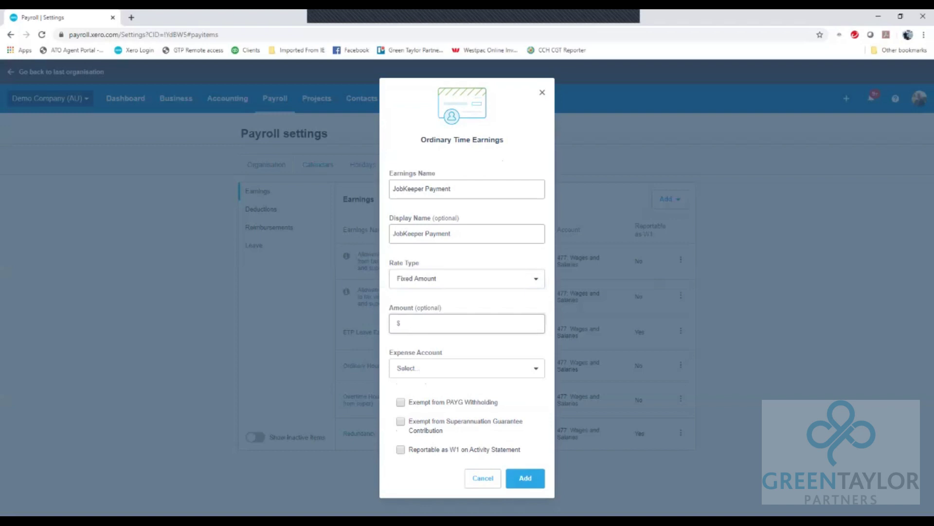
type("750")
key("BackSpace")
key("BackSpace")
key("BackSpace")
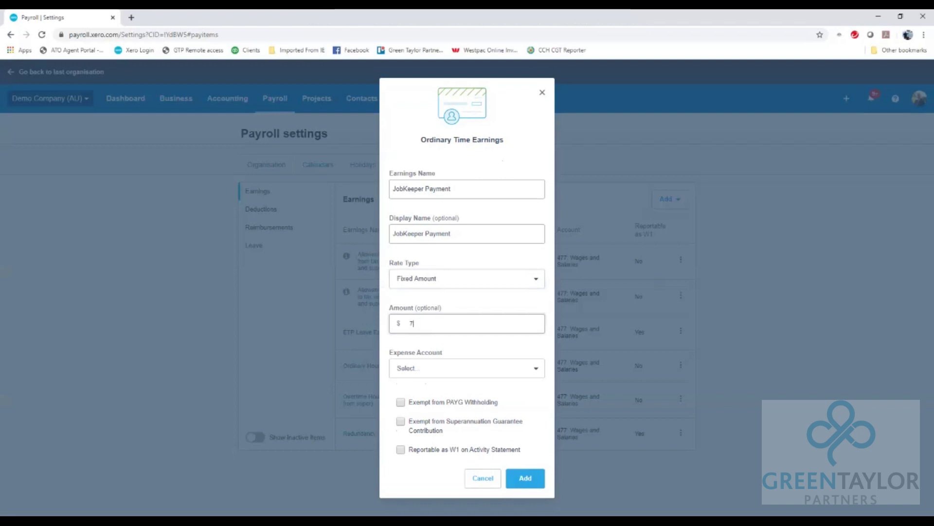
type("1,500")
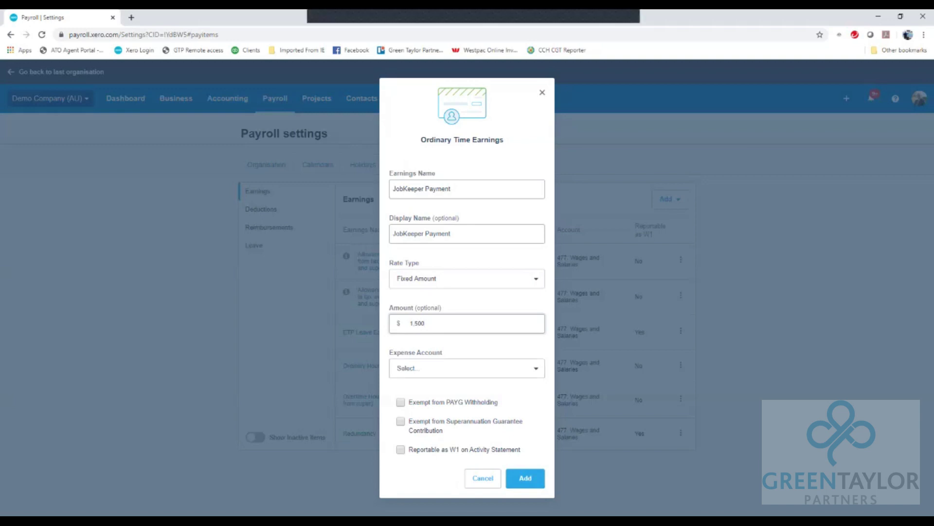
Assign the pay item to the expense account 477: Wages and Salaries.
left_click(466, 368)
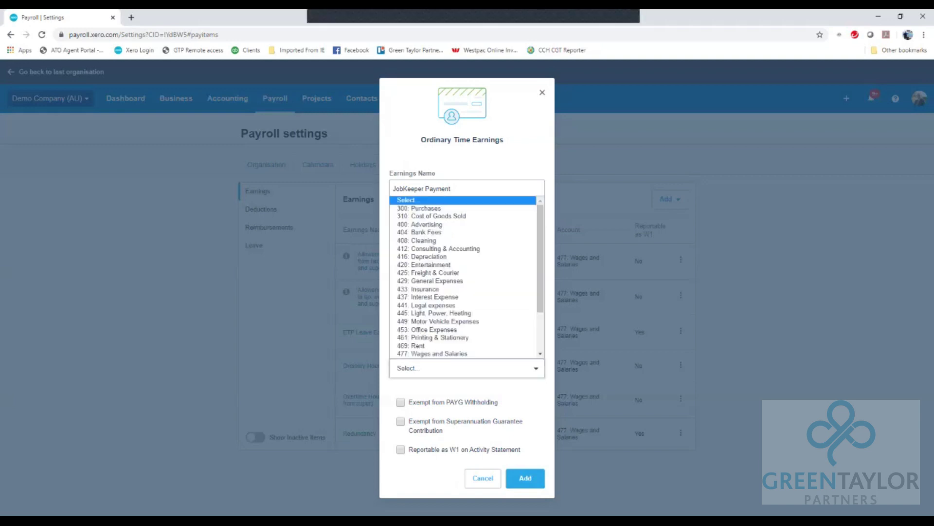
scroll(463, 277, "down", 1)
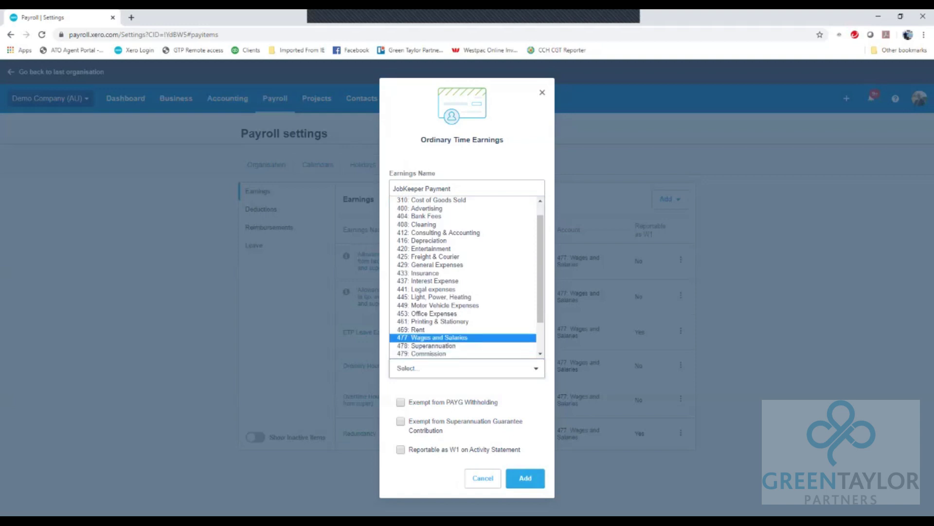
key("Return")
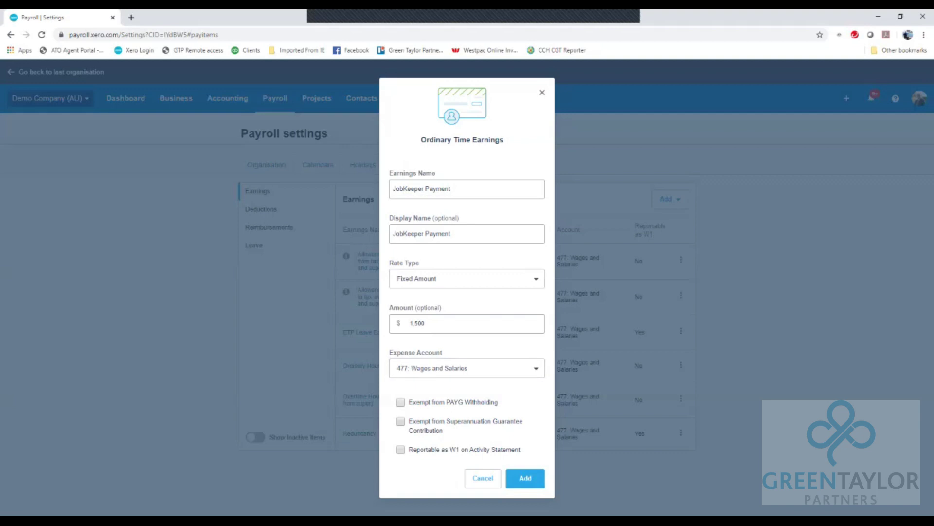
Mark the pay item exempt from Superannuation Guarantee Contribution and reportable as W1 on the Activity Statement, and add it.
left_click(400, 421)
left_click(401, 449)
left_click(526, 478)
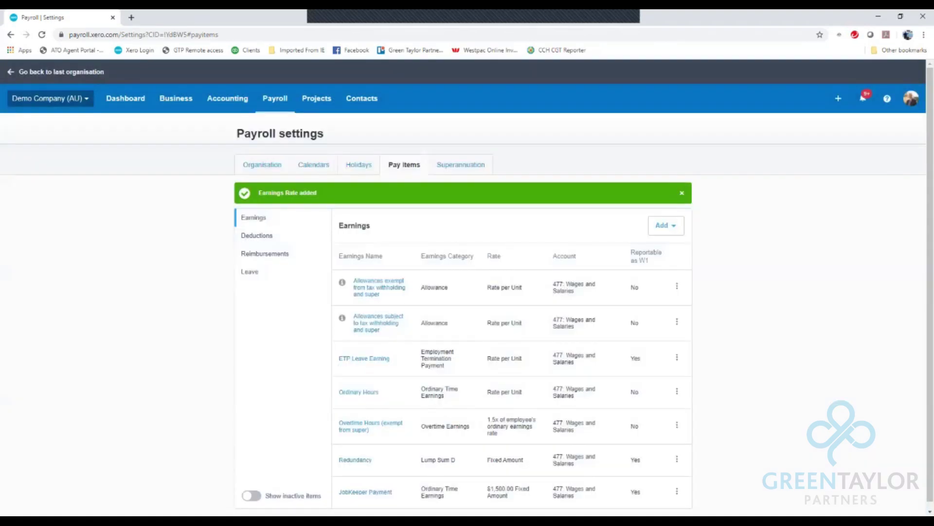
Return to the dashboard, go to the payroll employees and open the first listed employee's record.
left_click(125, 98)
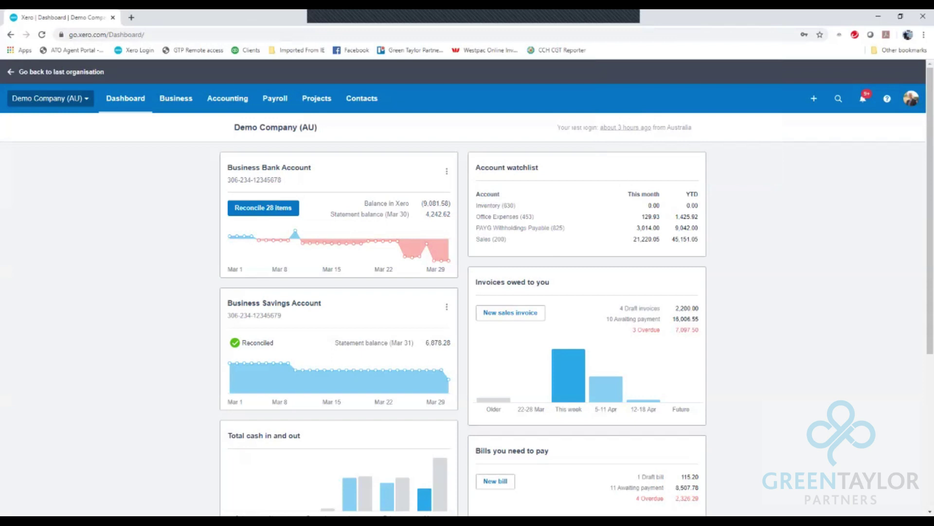
left_click(275, 98)
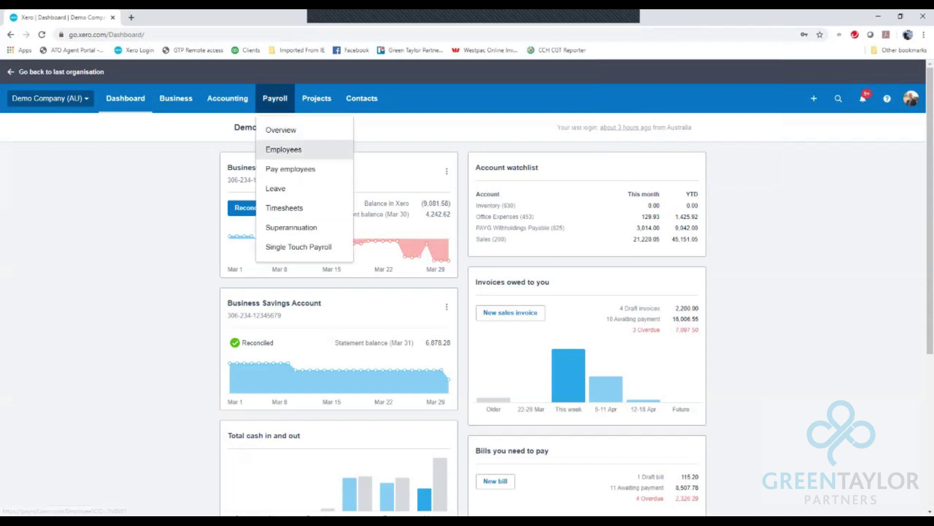
left_click(283, 150)
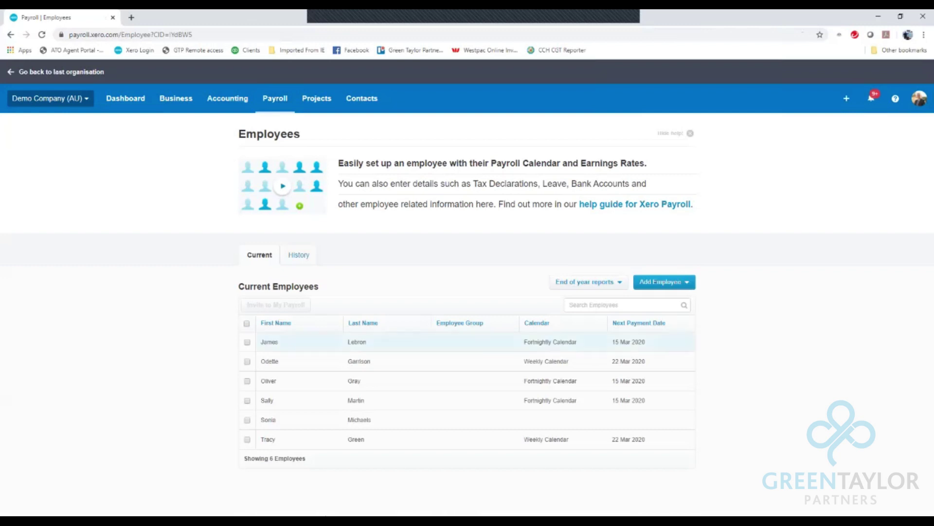
left_click(269, 341)
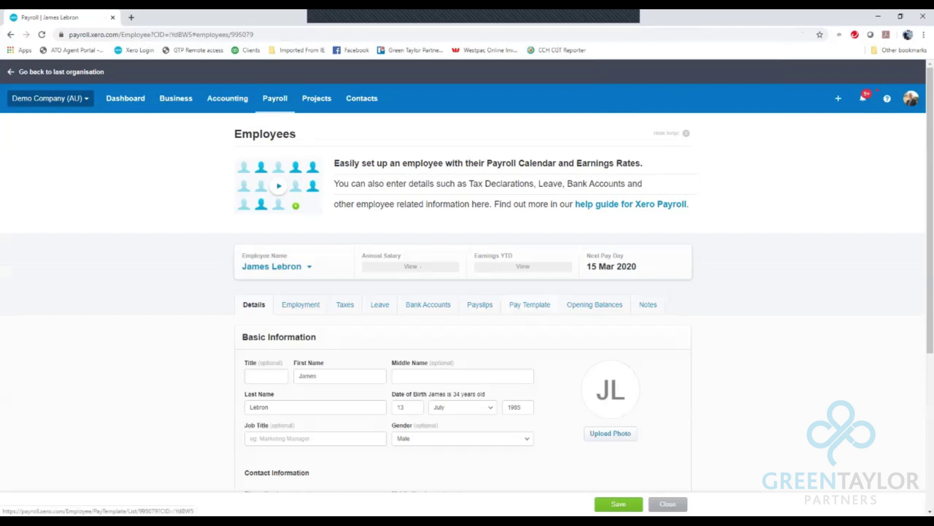
Add an earnings line with the JobKeeper Payment rate to the open employee's pay template.
left_click(530, 304)
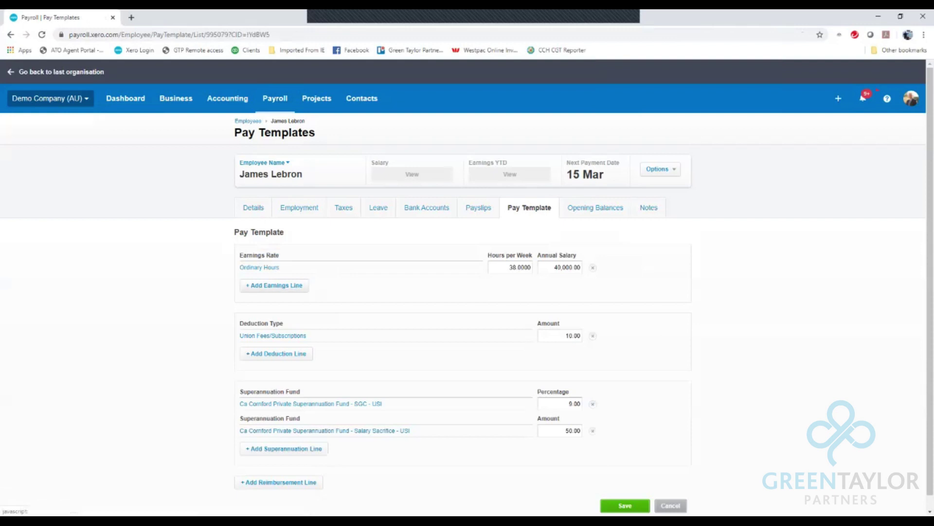
left_click(276, 285)
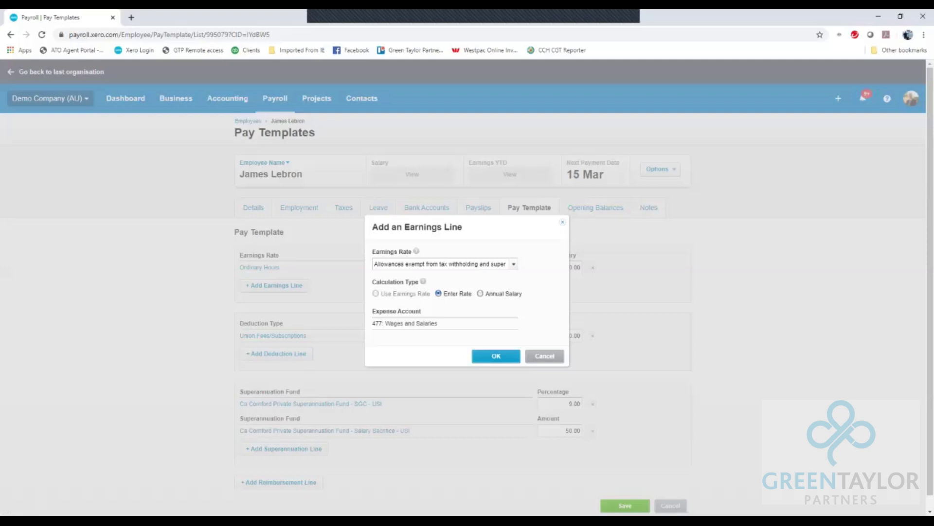
left_click(513, 264)
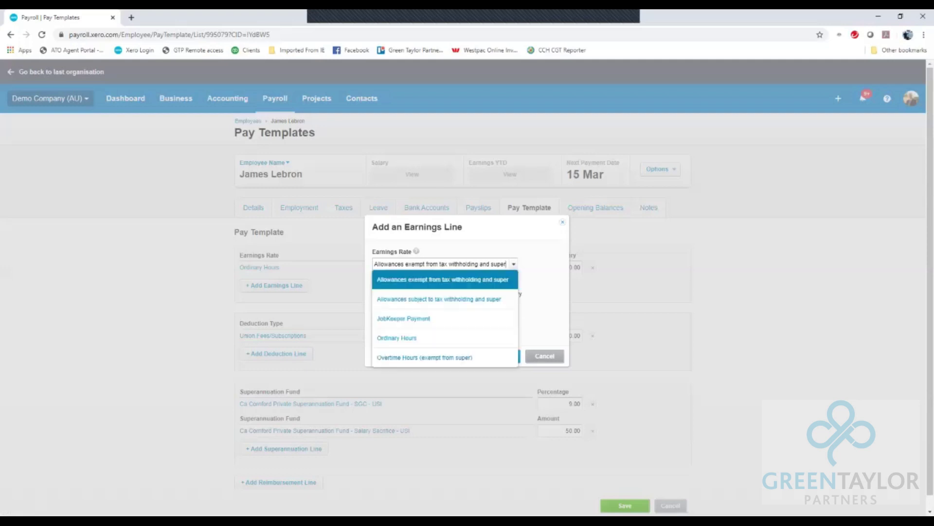
left_click(403, 318)
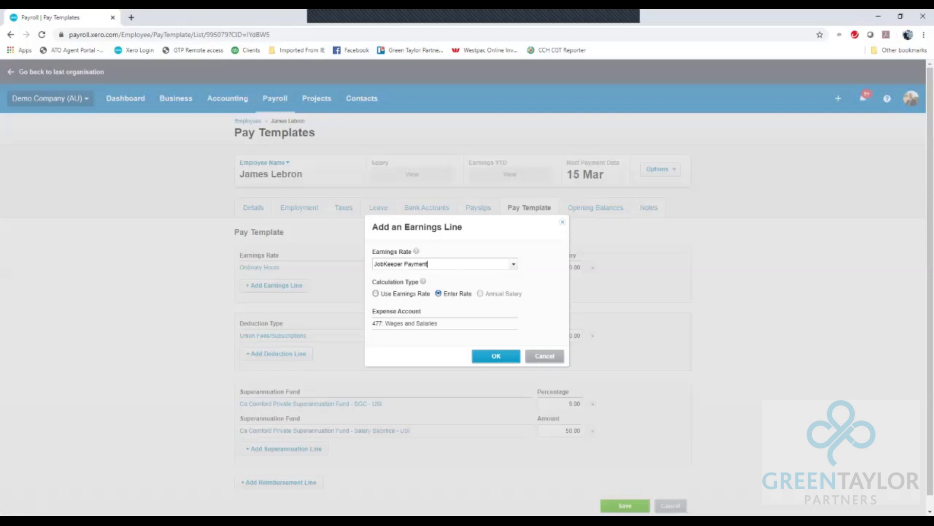
key("Return")
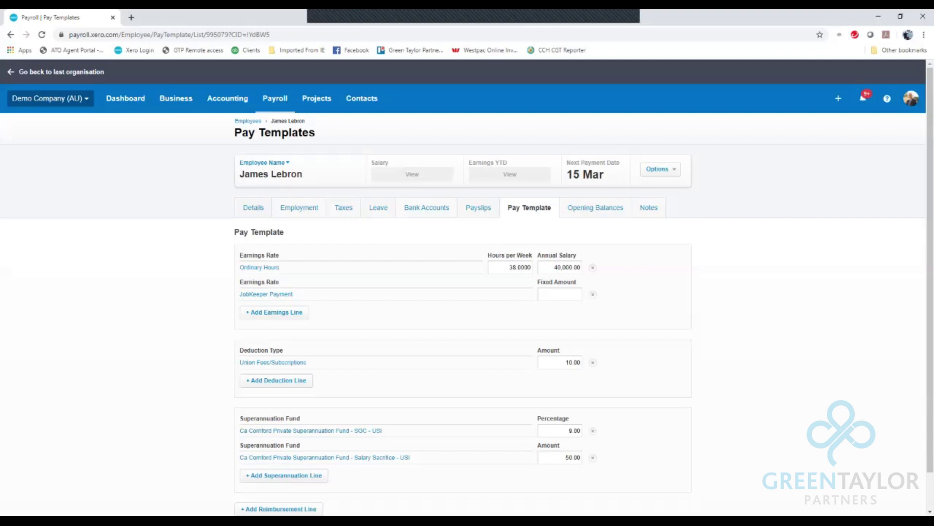
Set the JobKeeper Payment line's fixed amount to 1,500 and save the pay template.
type("1500")
scroll(467, 287, "down", 1)
left_click(624, 492)
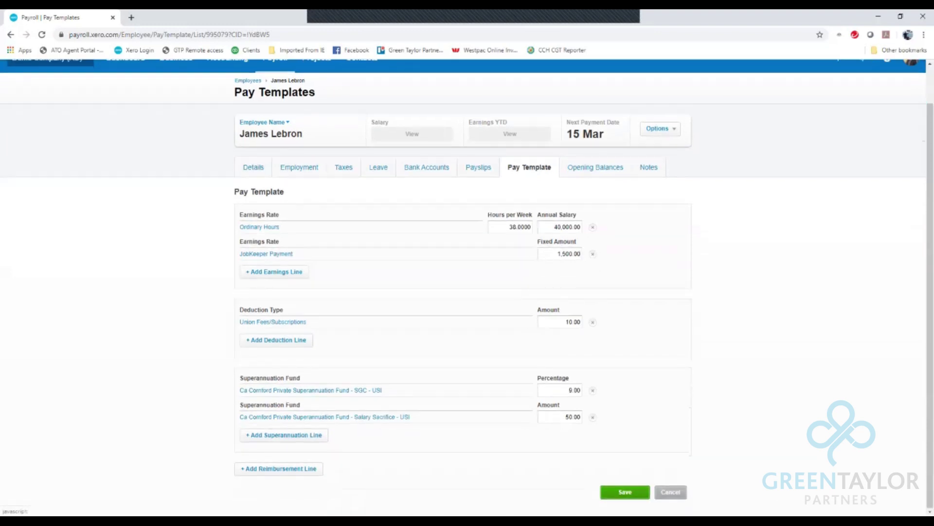
left_click(624, 492)
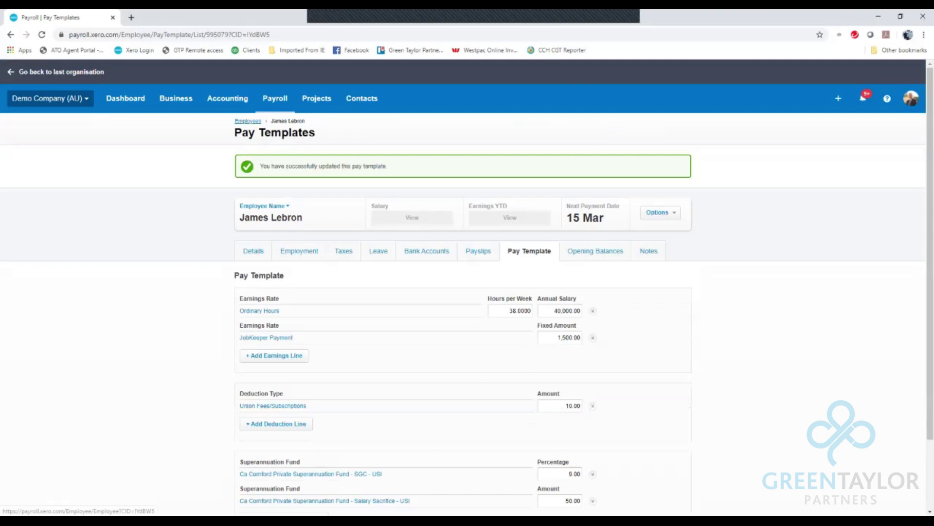
Open the second listed employee's pay template and add a JobKeeper Payment earnings line.
left_click(247, 120)
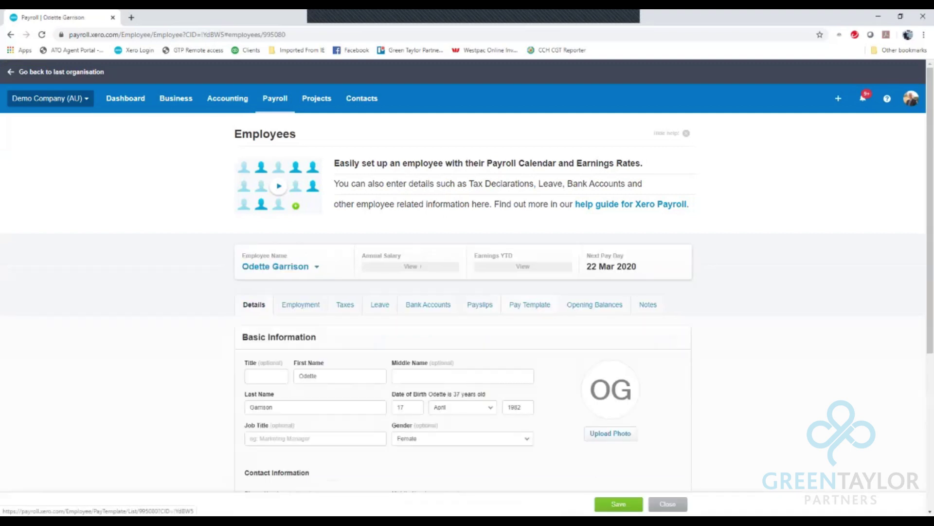
left_click(530, 304)
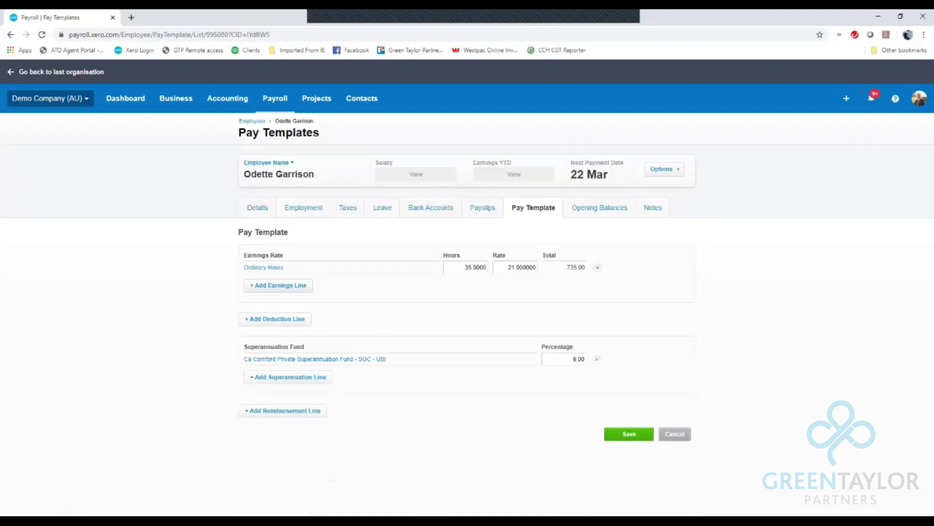
left_click(281, 285)
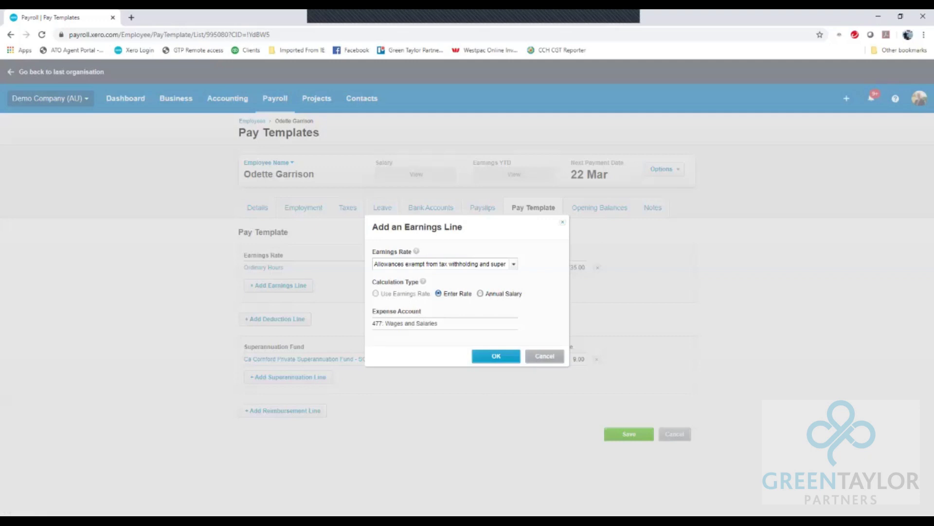
left_click(512, 264)
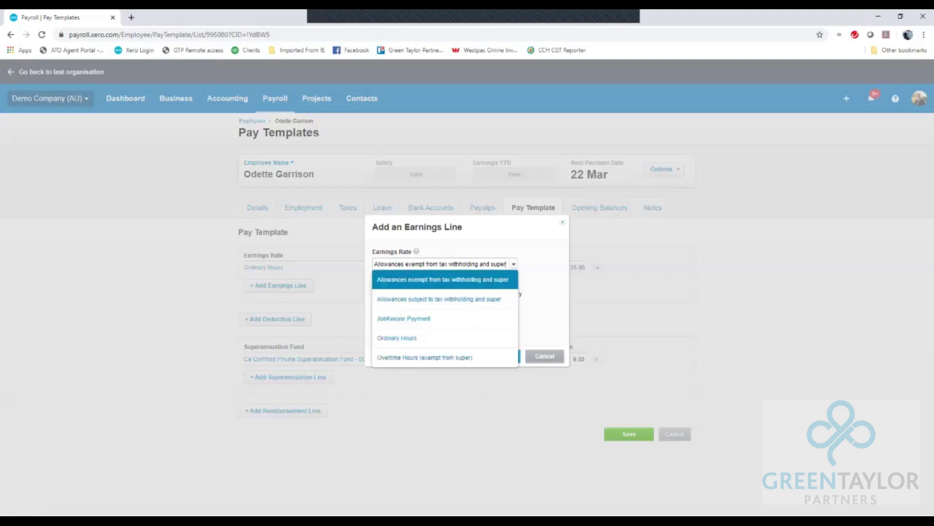
left_click(404, 318)
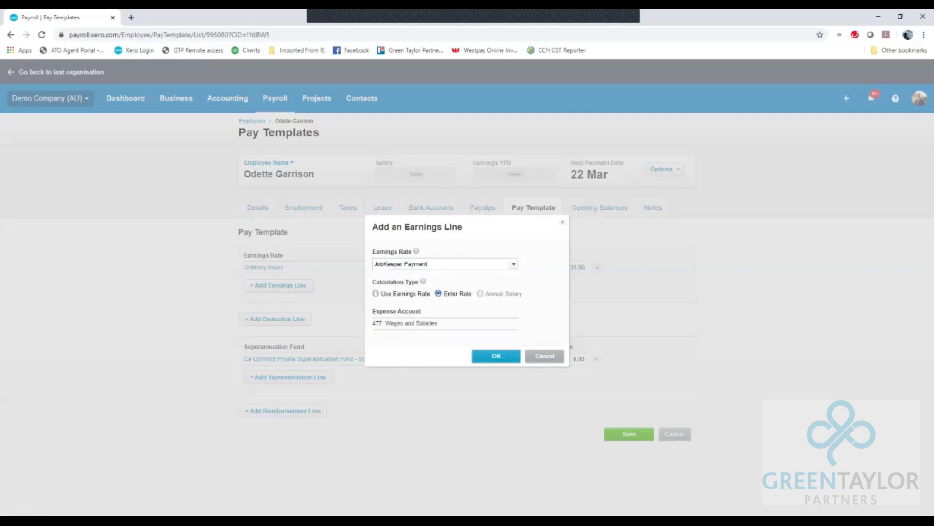
left_click(496, 356)
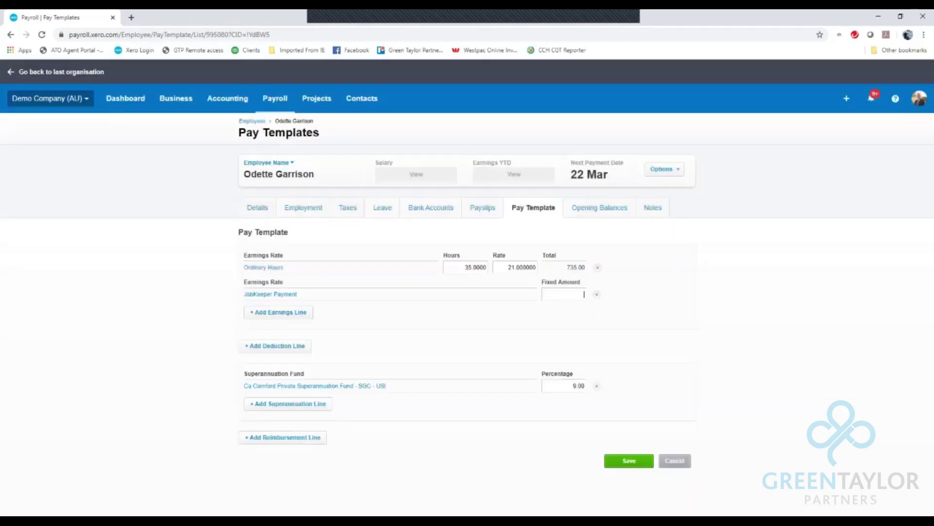
Set this weekly-paid employee's JobKeeper Payment fixed amount to 750 and save the pay template.
type("750")
key("Tab")
left_click(629, 460)
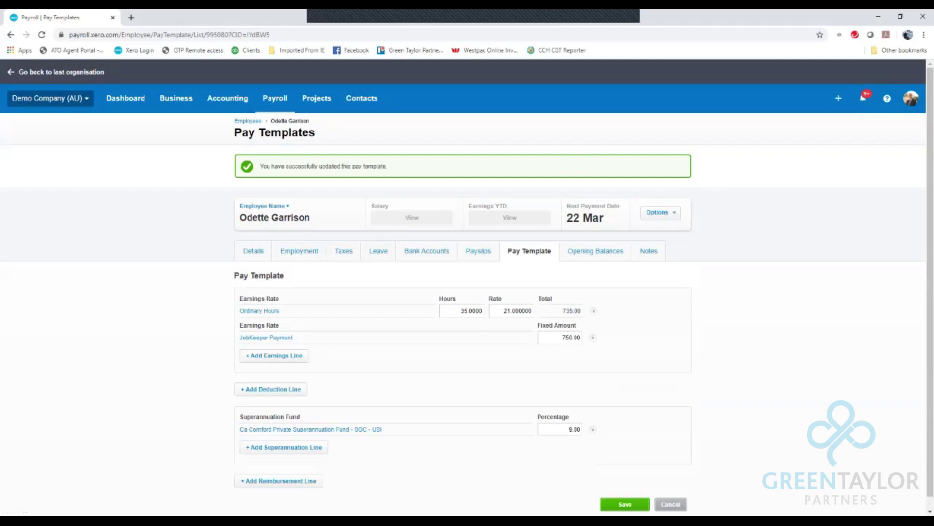
Return to the employee list, go back to the dashboard and open the payroll pay runs.
left_click(248, 121)
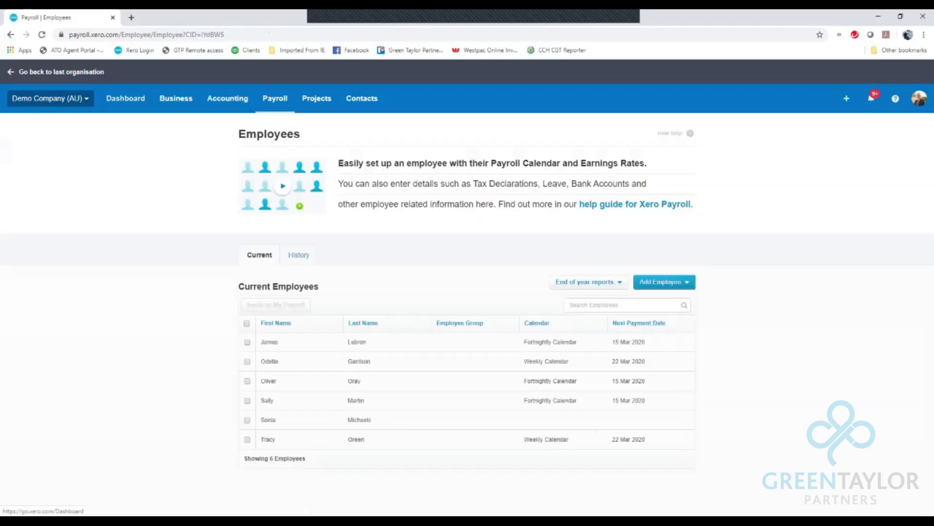
left_click(126, 98)
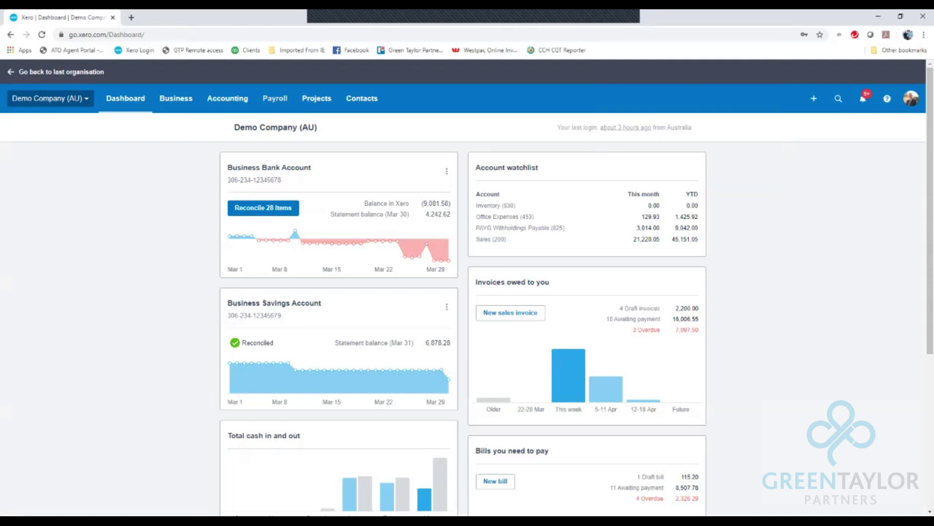
left_click(274, 98)
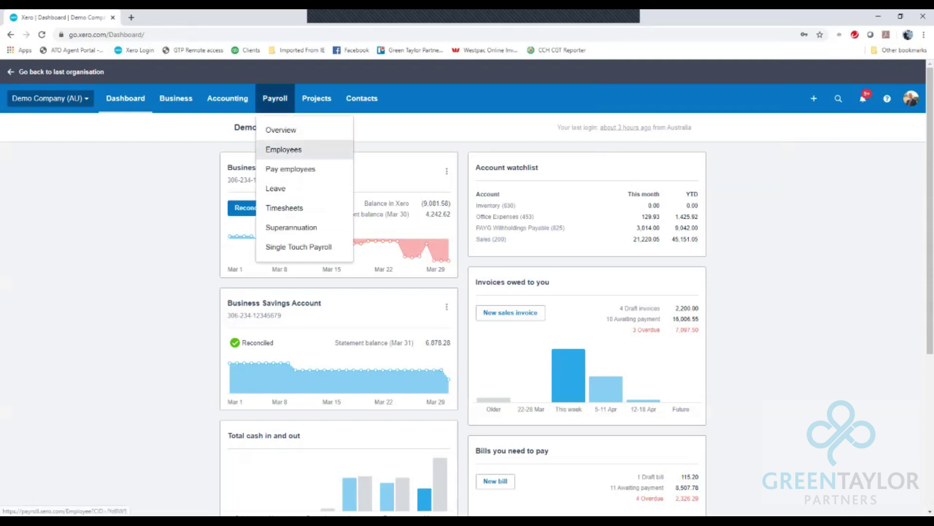
left_click(290, 168)
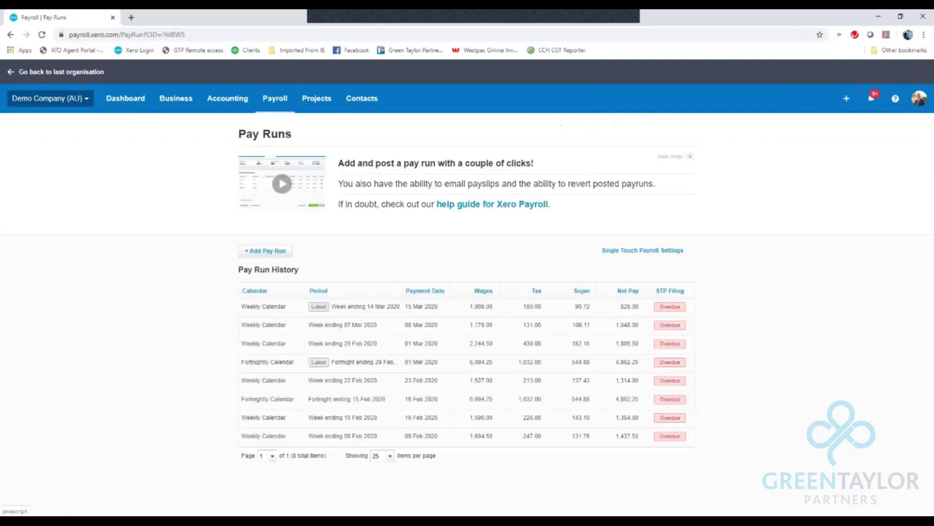
Add a pay run for the Fortnightly Calendar period, fortnight ending 14 Mar 2020.
left_click(265, 250)
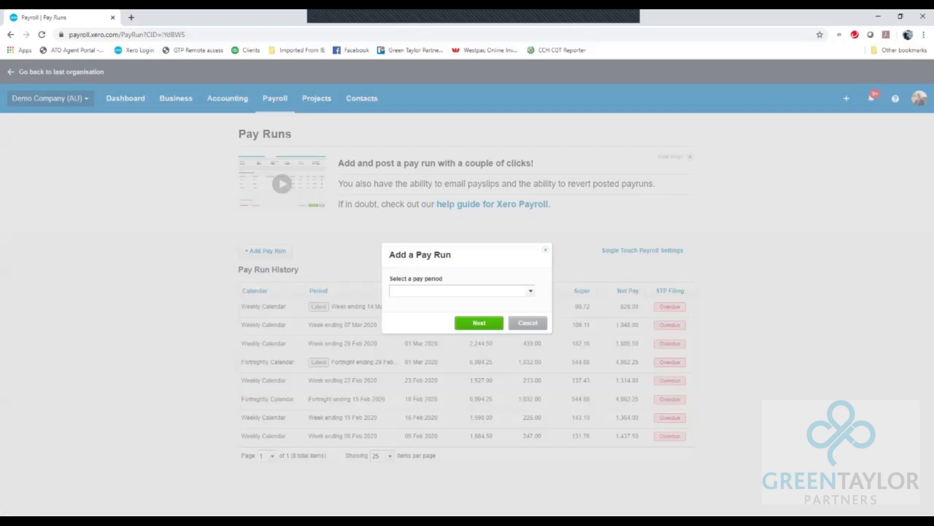
left_click(461, 291)
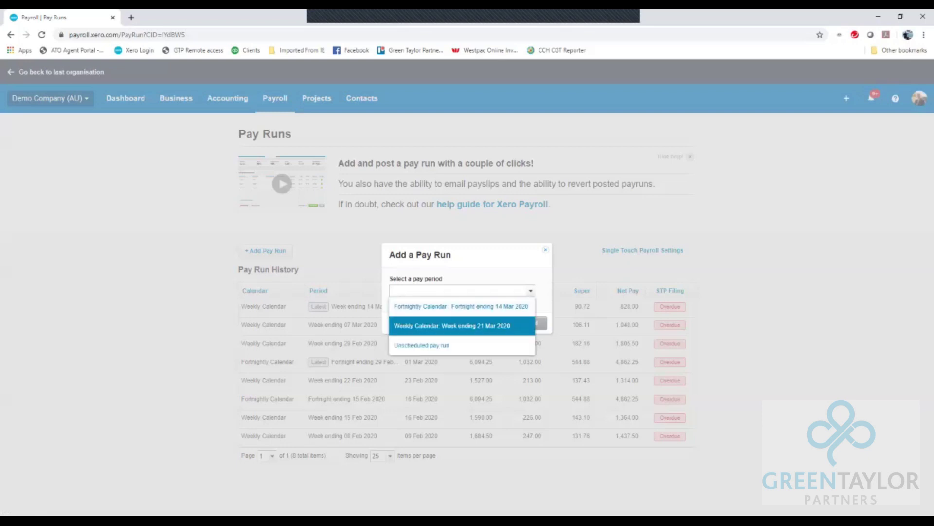
left_click(461, 306)
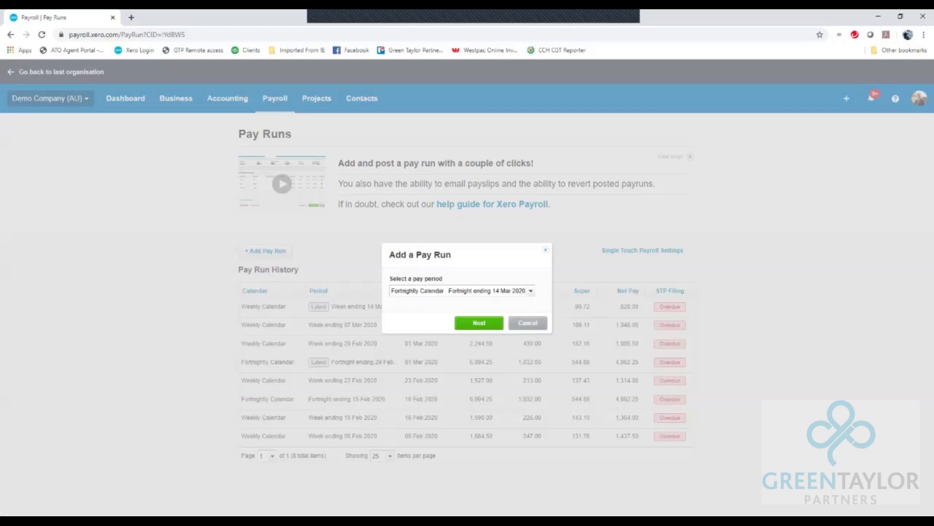
left_click(478, 322)
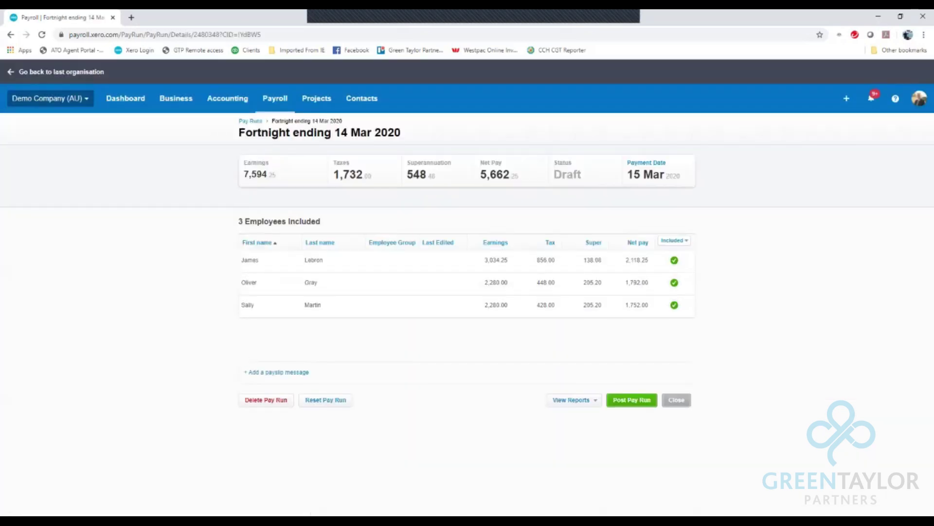
Open the first employee's payslip in the pay run, review its lines, then save and close it.
key("Return")
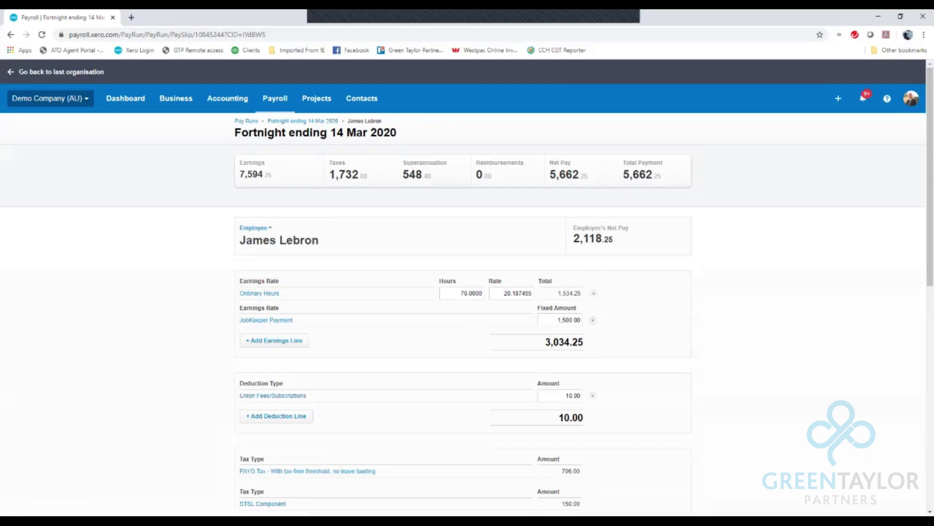
scroll(467, 287, "down", 1)
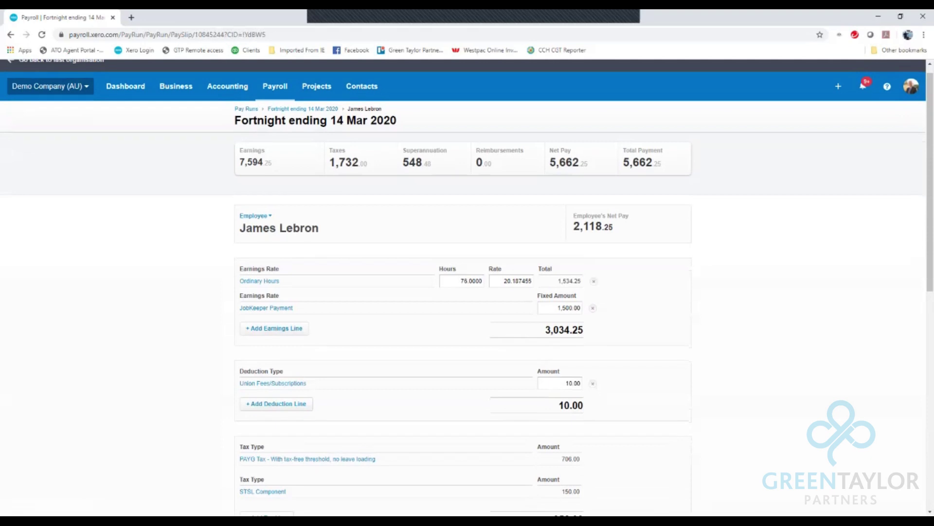
scroll(467, 287, "down", 5)
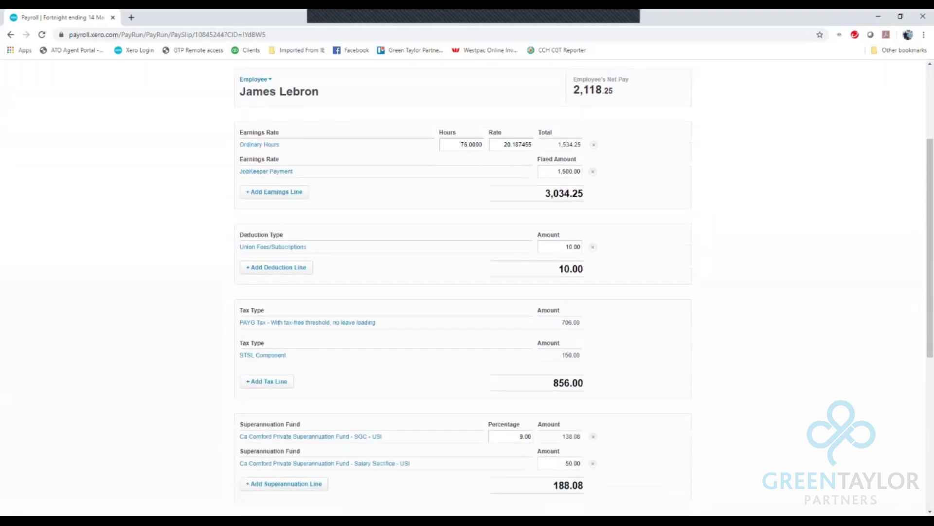
scroll(467, 287, "down", 5)
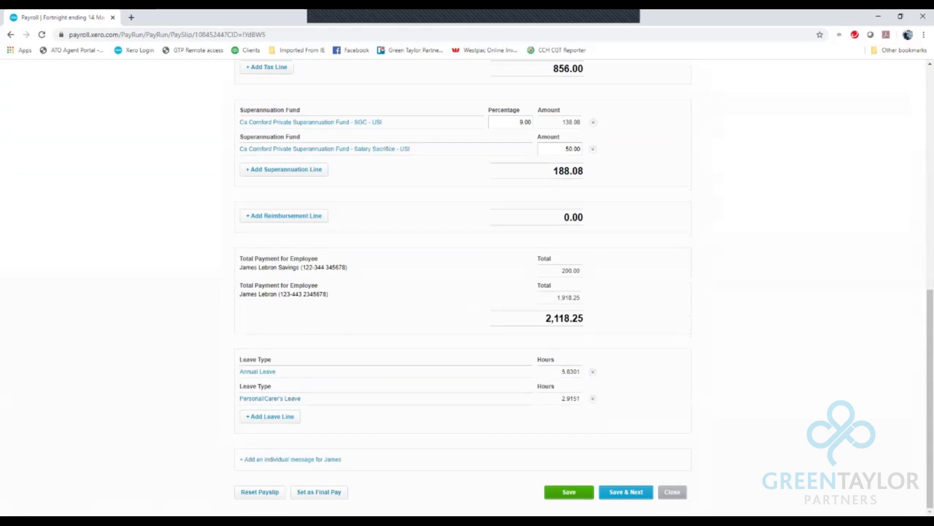
left_click(569, 492)
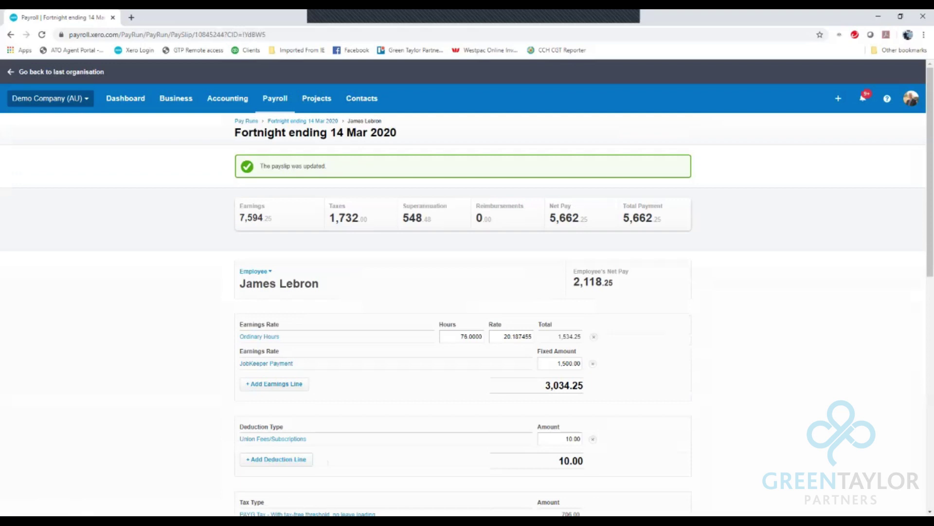
scroll(467, 292, "down", 10)
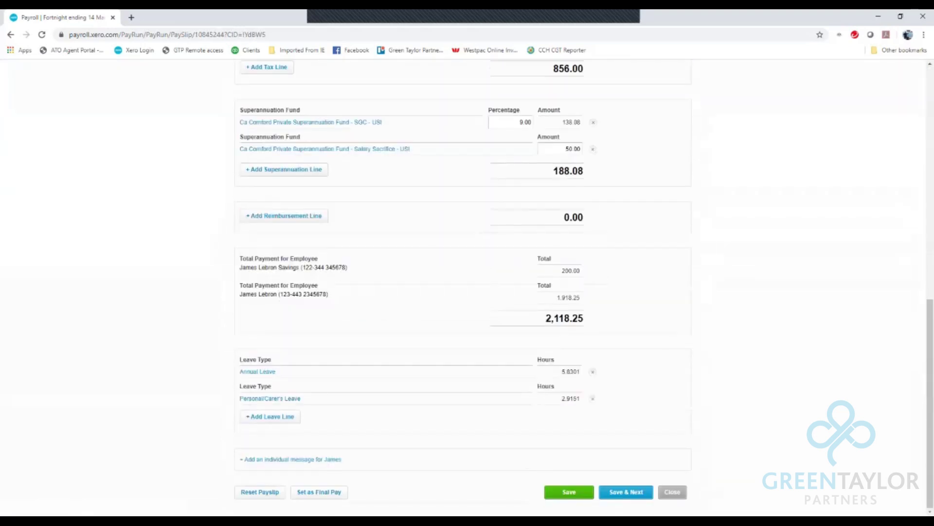
left_click(672, 492)
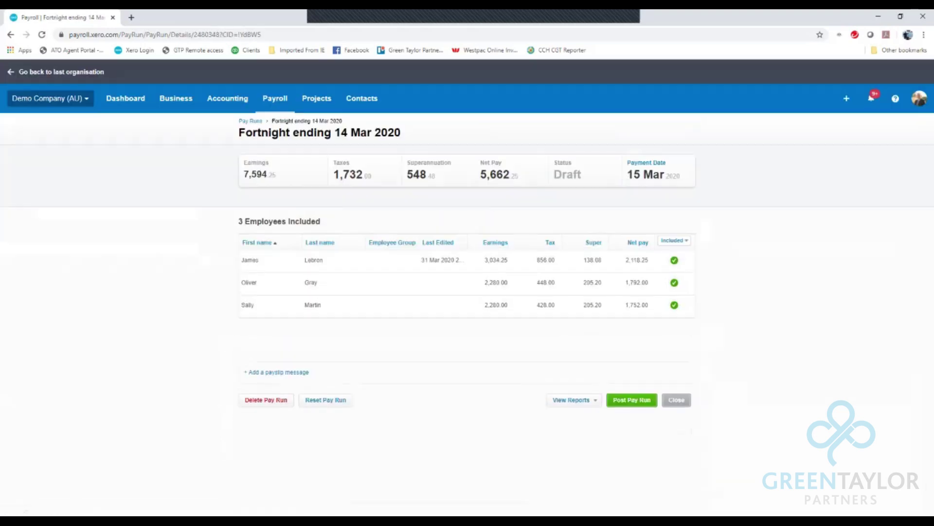